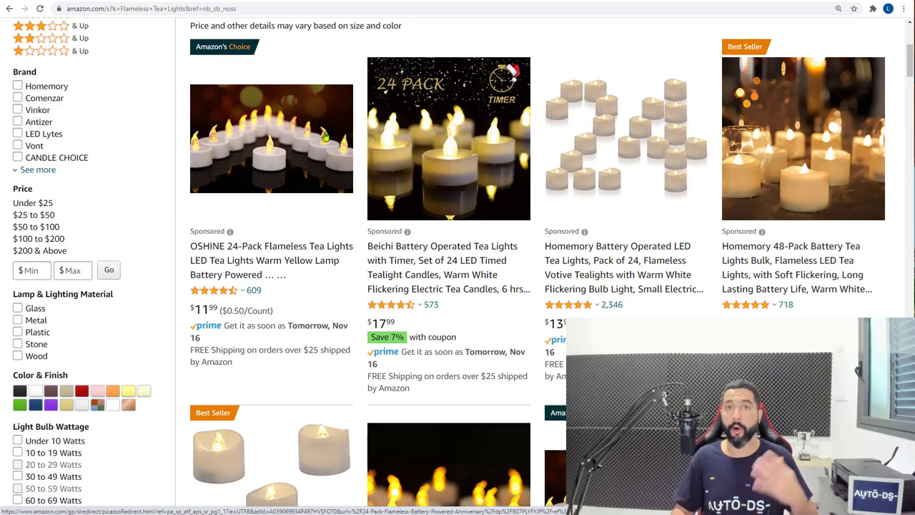
Look over the Amazon results for flameless tea lights and the AutoDS - Dropshipping Helper page in the Chrome Web Store.
scroll(342, 171, "down", 2)
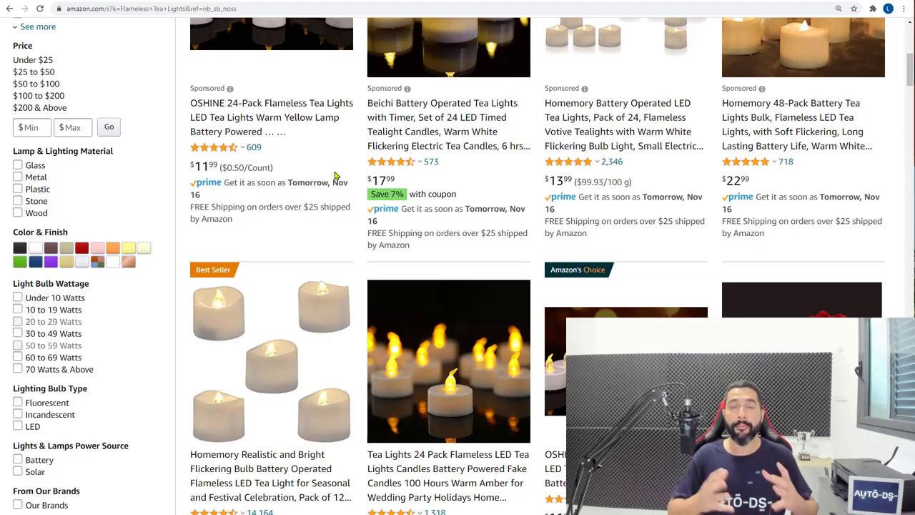
scroll(336, 176, "up", 3)
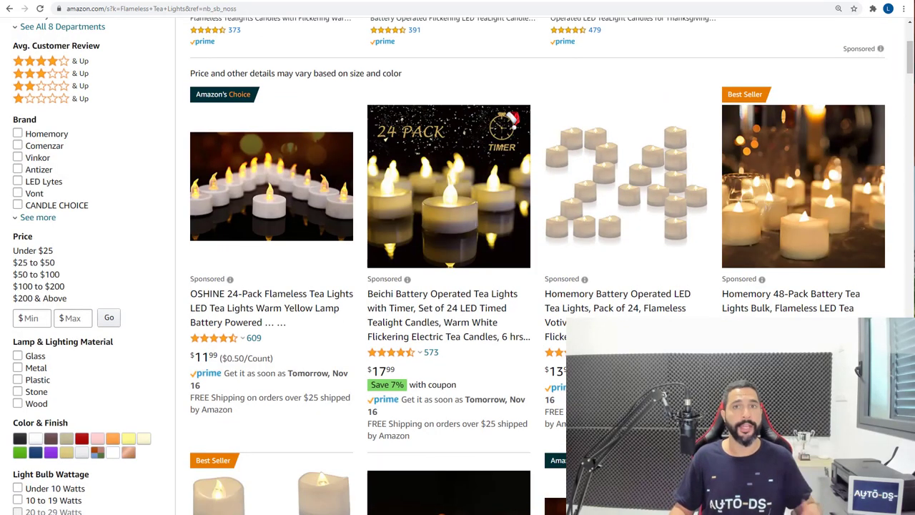
scroll(584, 255, "up", 1)
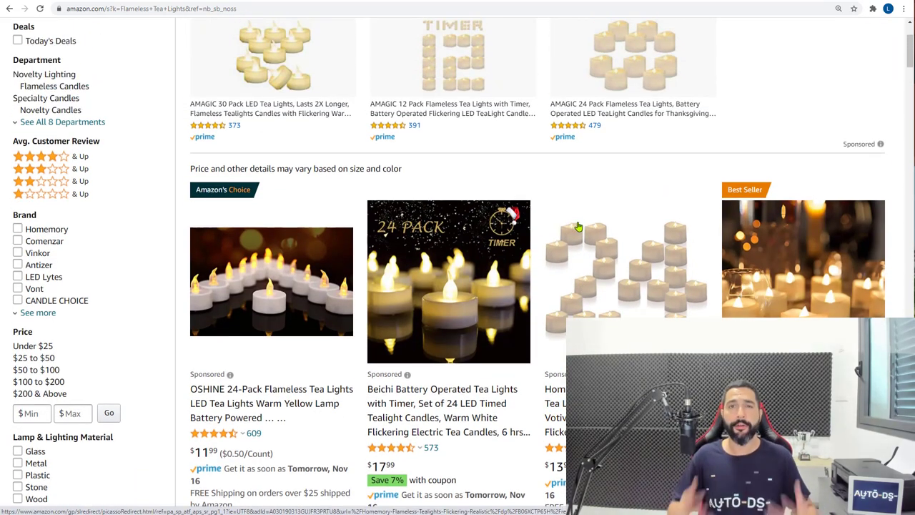
scroll(582, 238, "down", 1)
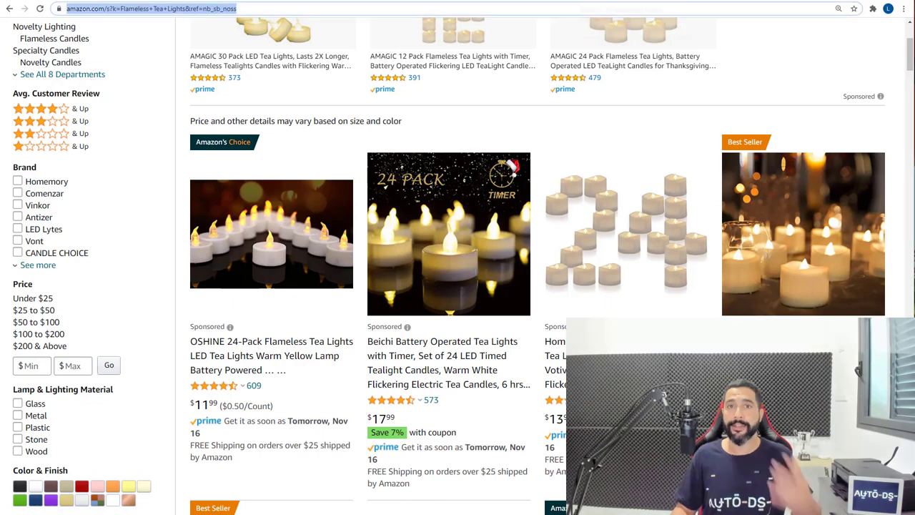
left_click(622, 1)
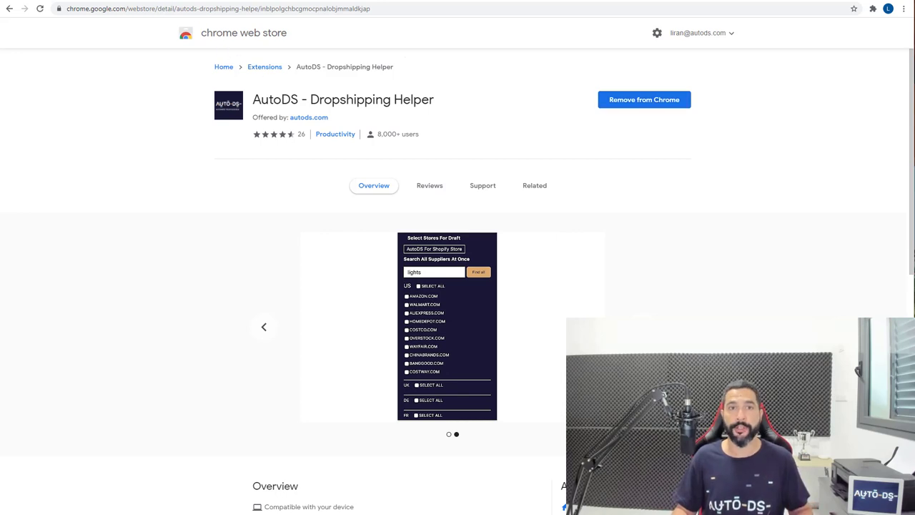
left_click(143, 1)
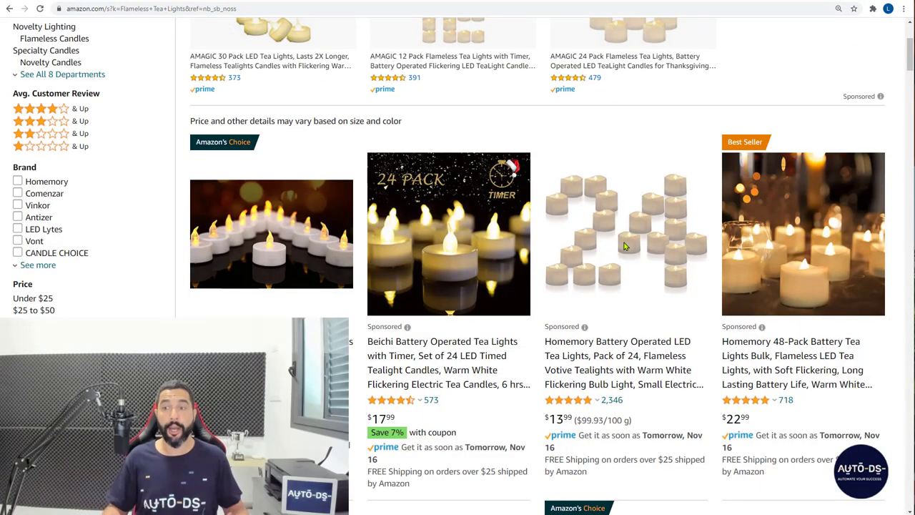
Open AutoDS Exporter on the Amazon results page and extract the listed flameless tea light products.
left_click(865, 481)
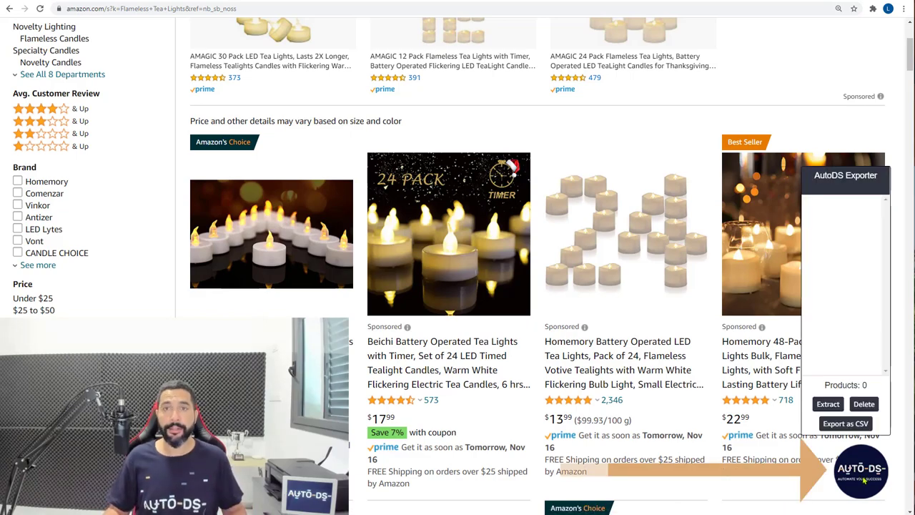
scroll(644, 281, "down", 4)
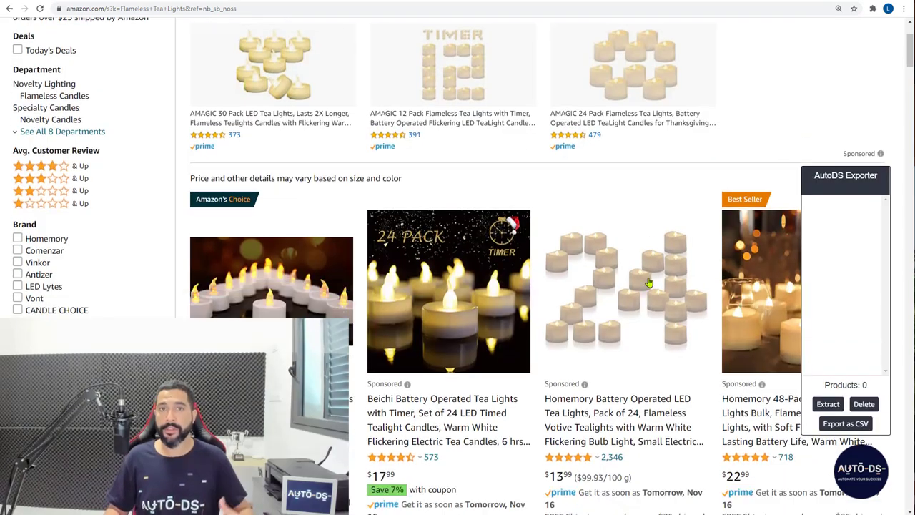
scroll(644, 281, "down", 12)
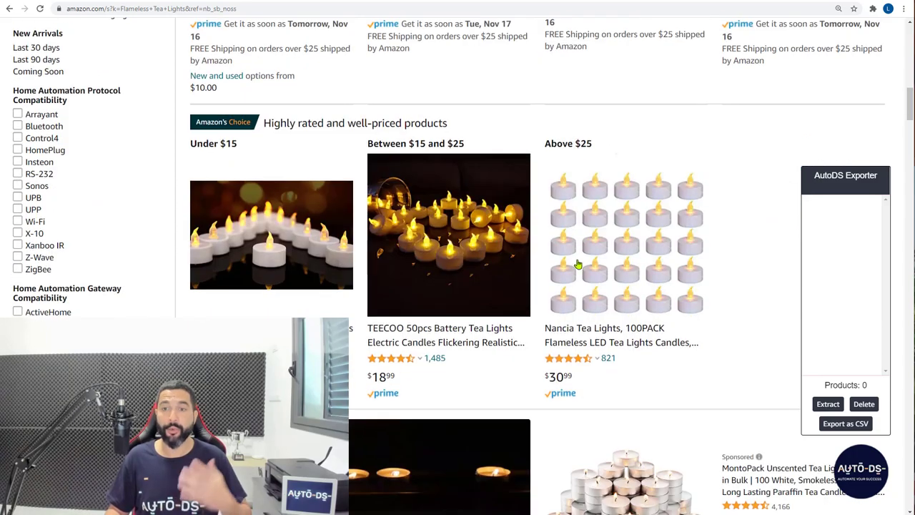
scroll(555, 261, "down", 3)
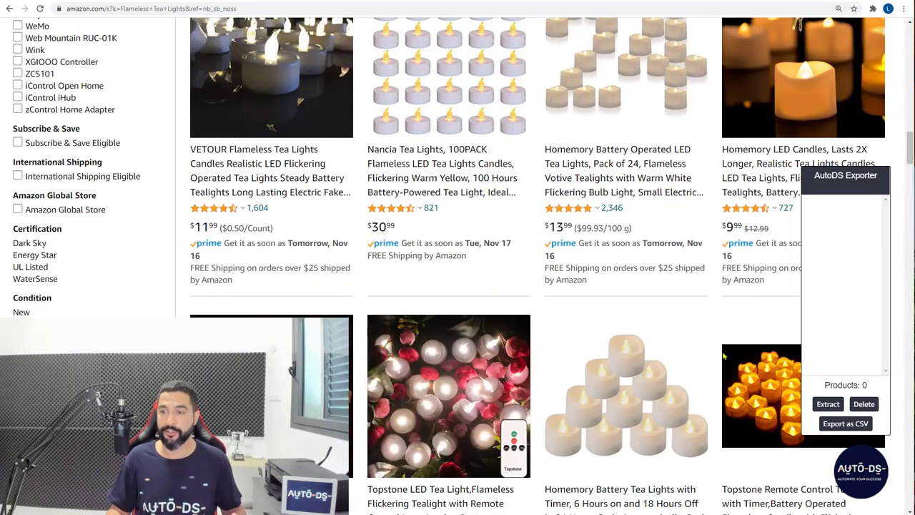
left_click(826, 406)
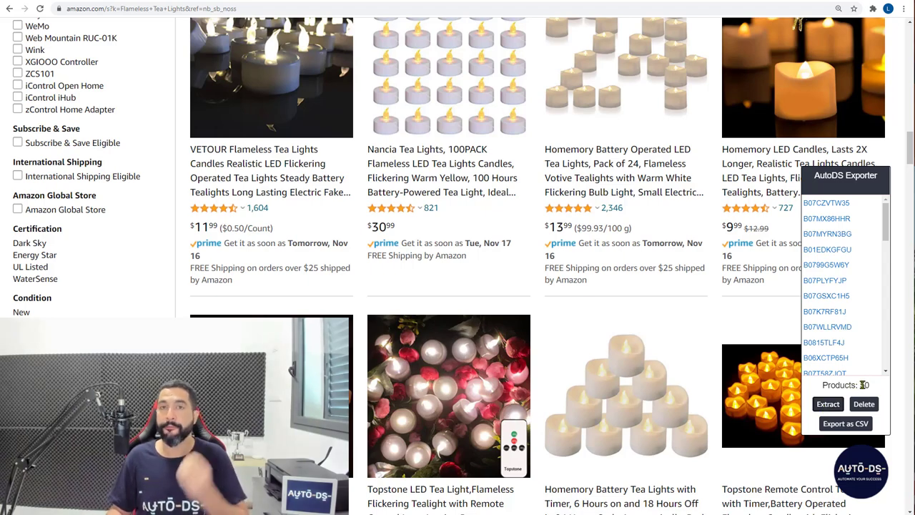
Export the extracted Amazon products as a CSV file.
scroll(575, 304, "down", 3)
scroll(572, 304, "down", 3)
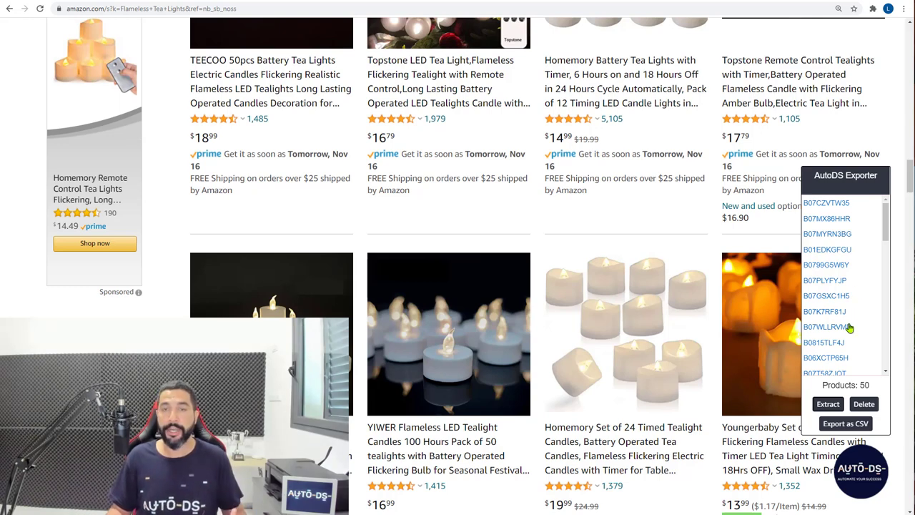
left_click(846, 425)
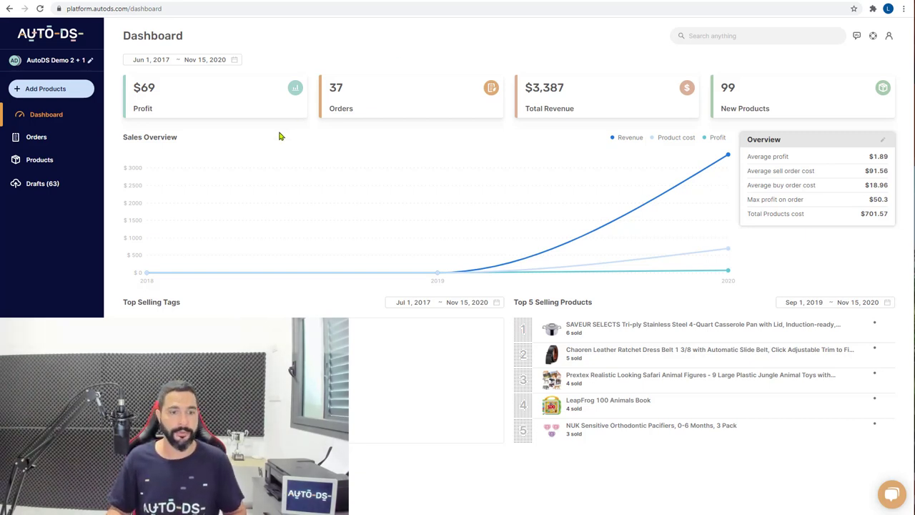
Start adding products in the AutoDS platform by CSV upload and load the file Amazon US Export (13).csv.
left_click(67, 100)
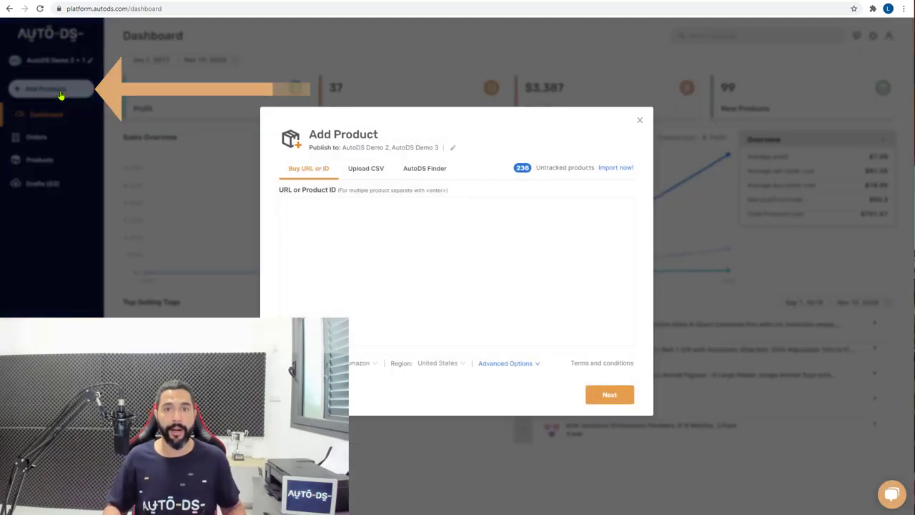
left_click(362, 172)
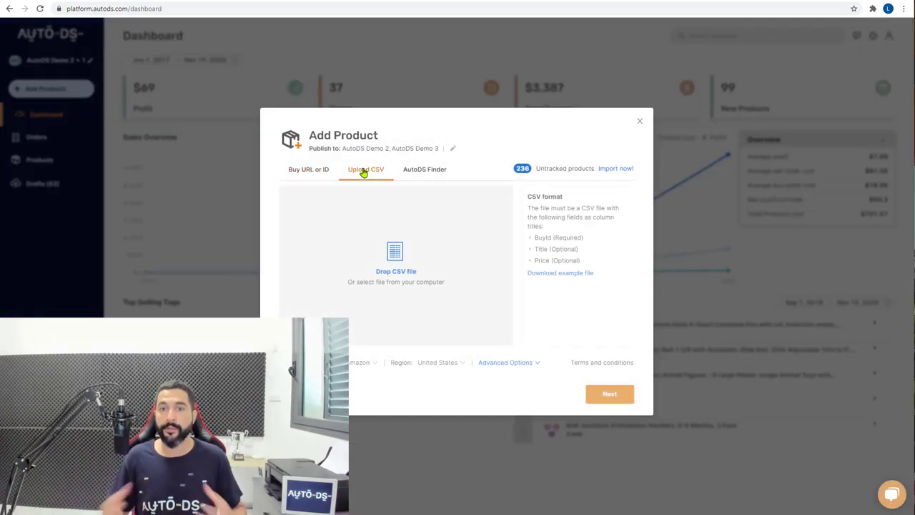
key("ctrl+plus")
key("ctrl+plus")
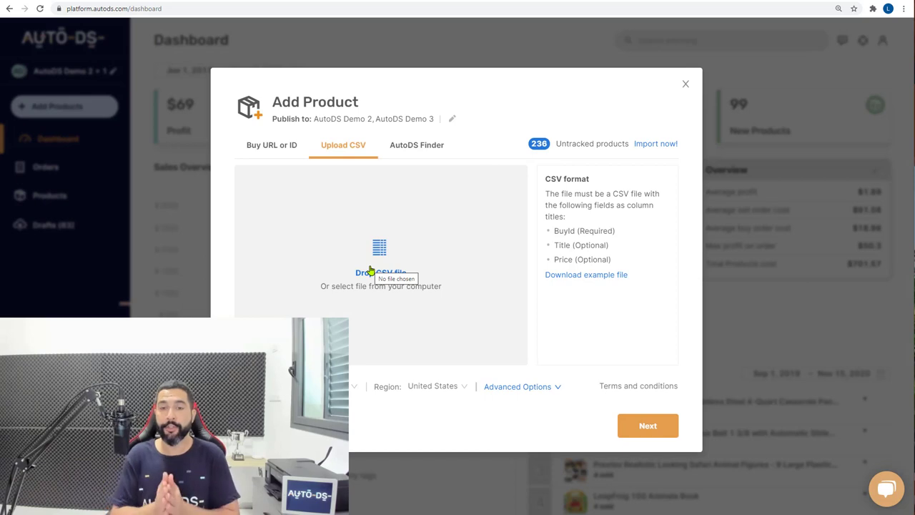
left_click(371, 270)
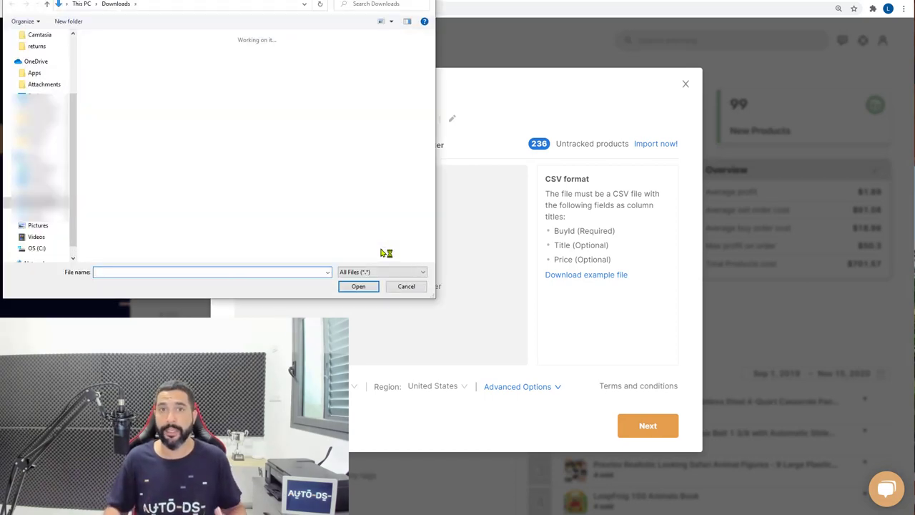
left_click(115, 84)
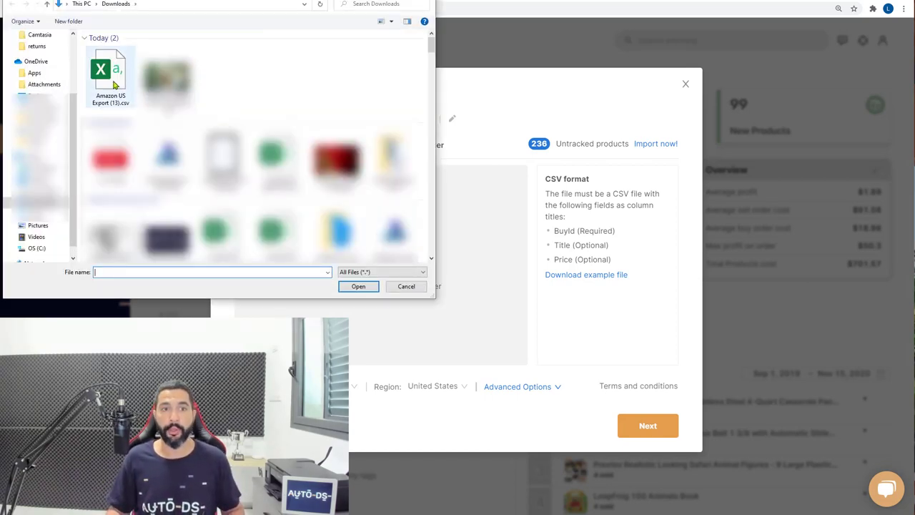
double_click(115, 84)
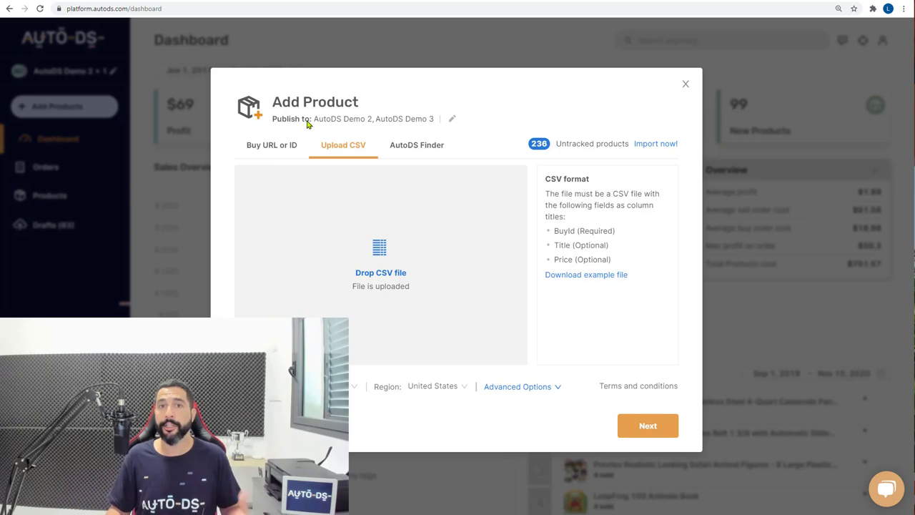
Set the product upload to publish to the stores AutoDS Demo 1, AutoDS Demo 2 and AutoDS Demo 3.
left_click(452, 119)
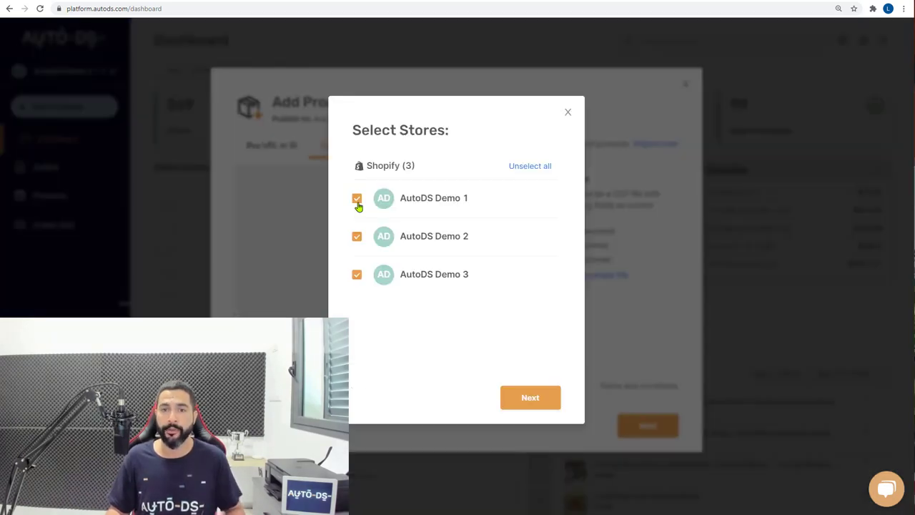
left_click(357, 200)
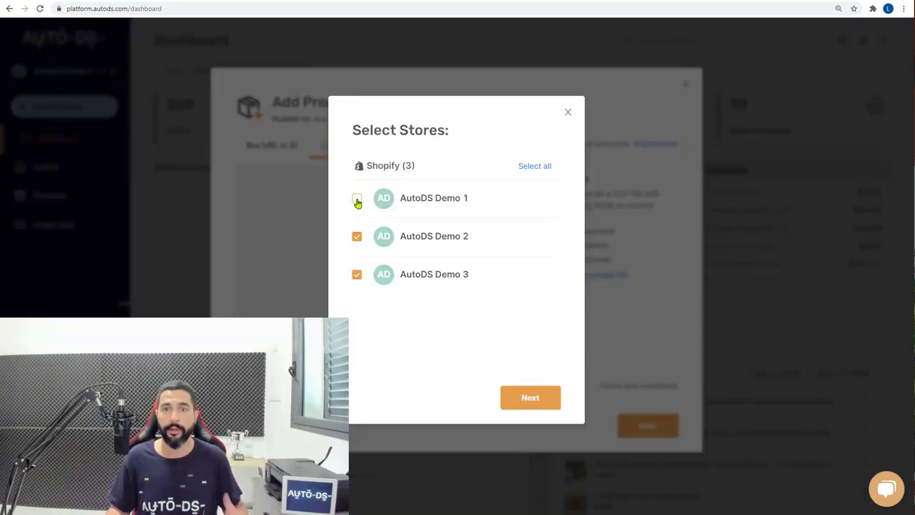
left_click(356, 198)
left_click(530, 398)
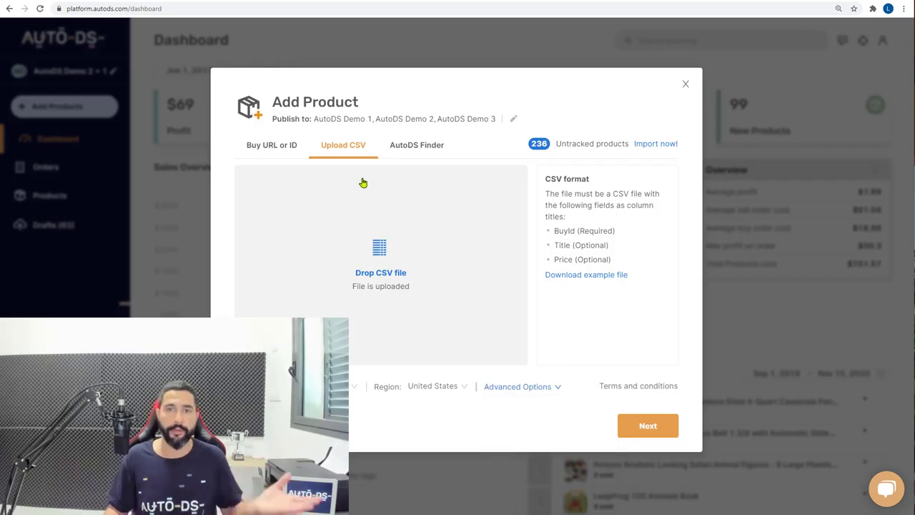
Look through the supplier sources available for the CSV upload.
left_click(327, 386)
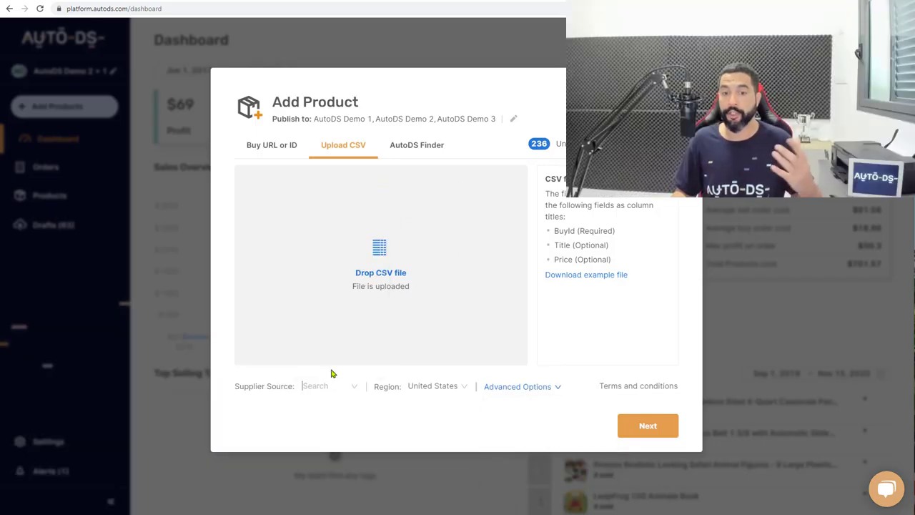
scroll(345, 304, "up", 1)
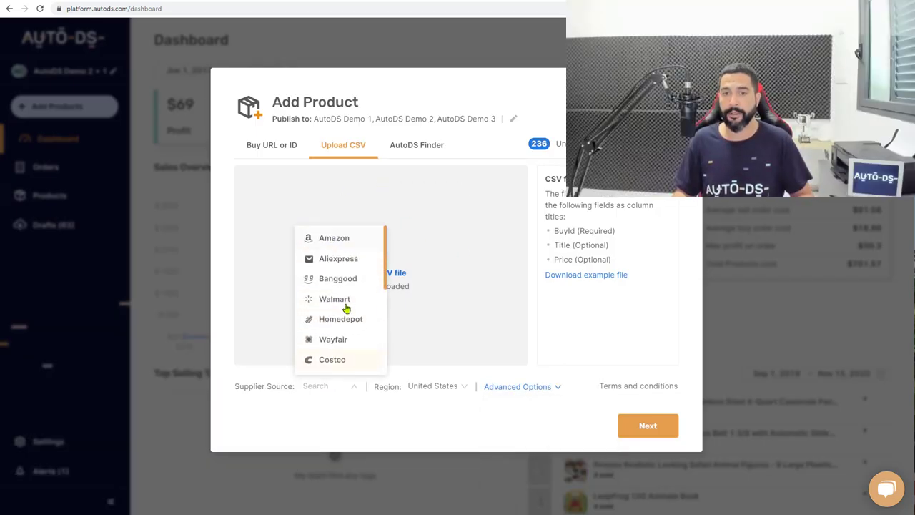
scroll(342, 293, "down", 2)
scroll(342, 289, "down", 5)
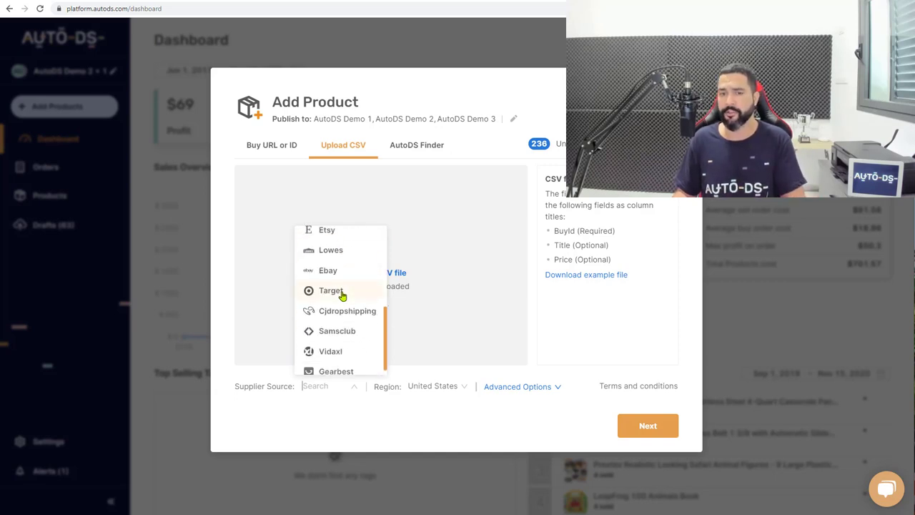
scroll(342, 294, "up", 3)
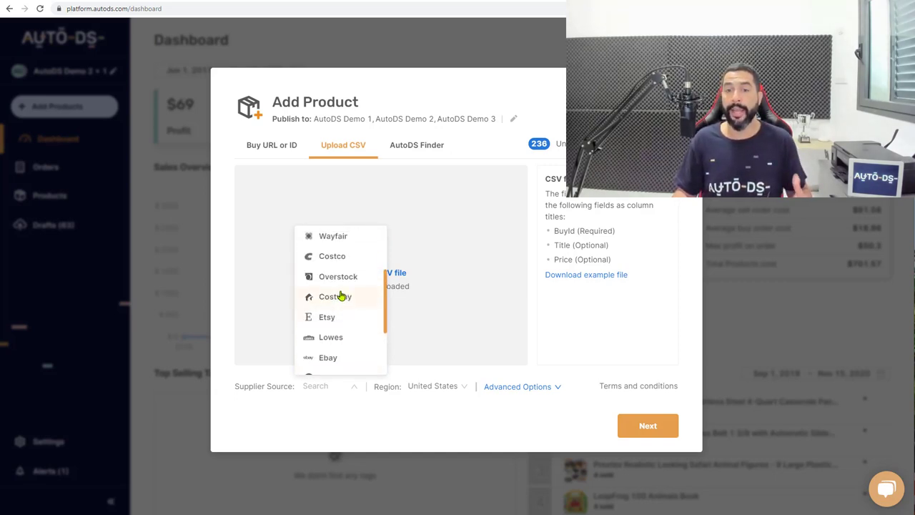
scroll(342, 295, "up", 3)
scroll(353, 261, "down", 6)
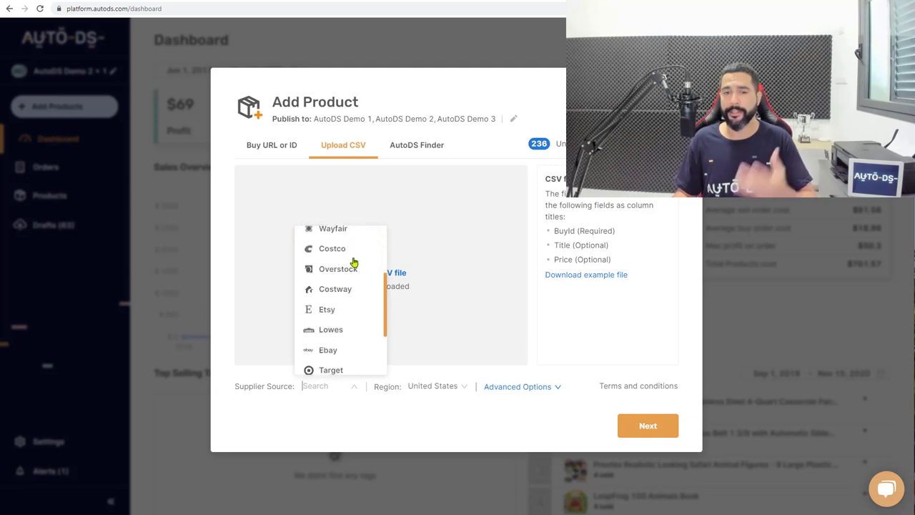
left_click(332, 399)
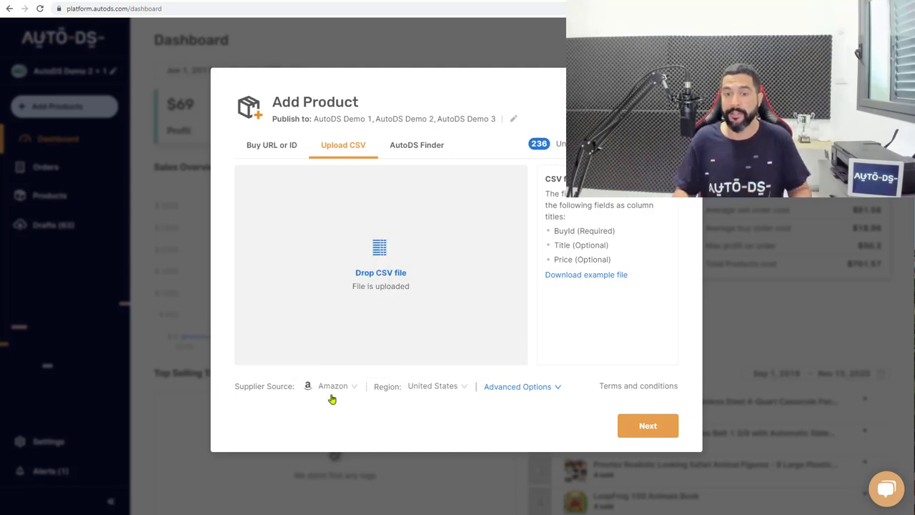
Proceed to the general upload settings, turn off the use of each supplier's default settings and check the template choices.
left_click(520, 388)
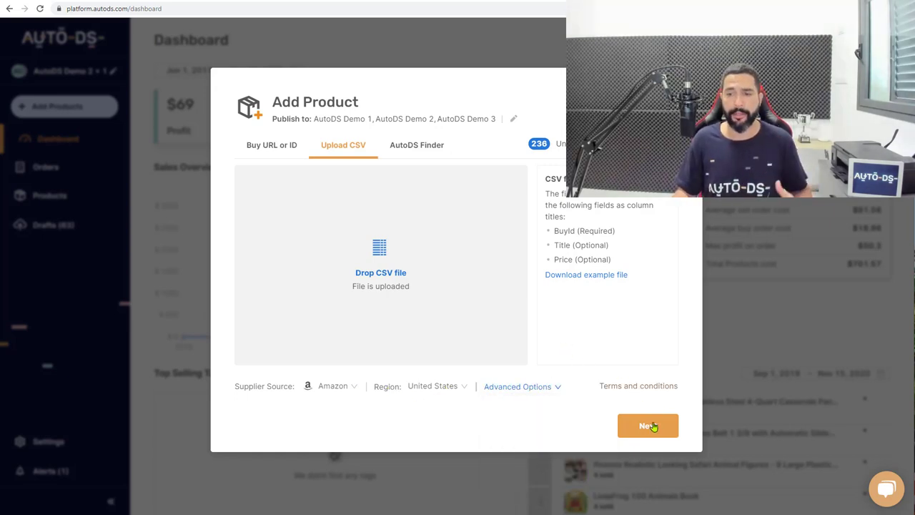
left_click(652, 428)
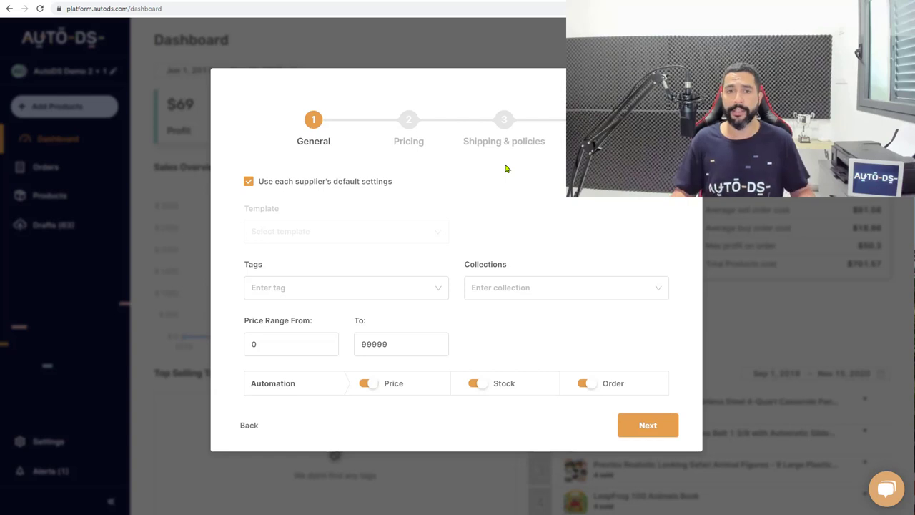
left_click(352, 184)
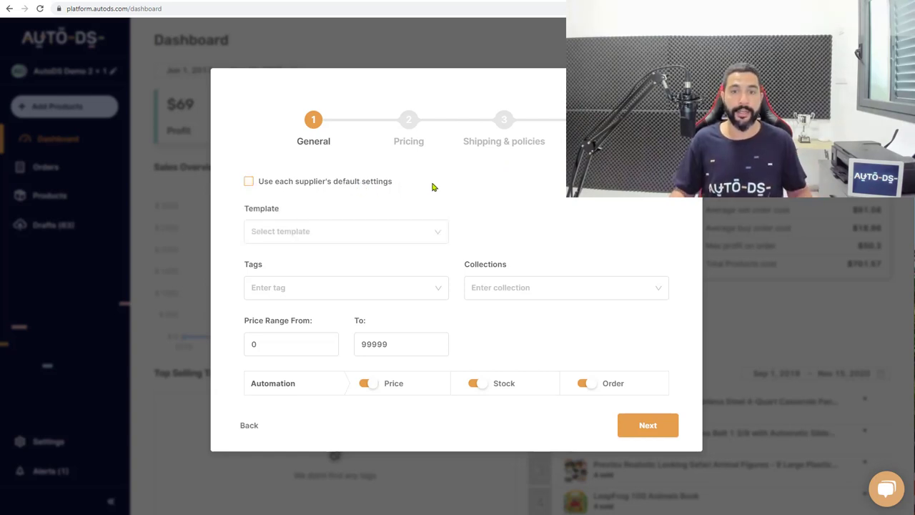
left_click(436, 234)
left_click(349, 312)
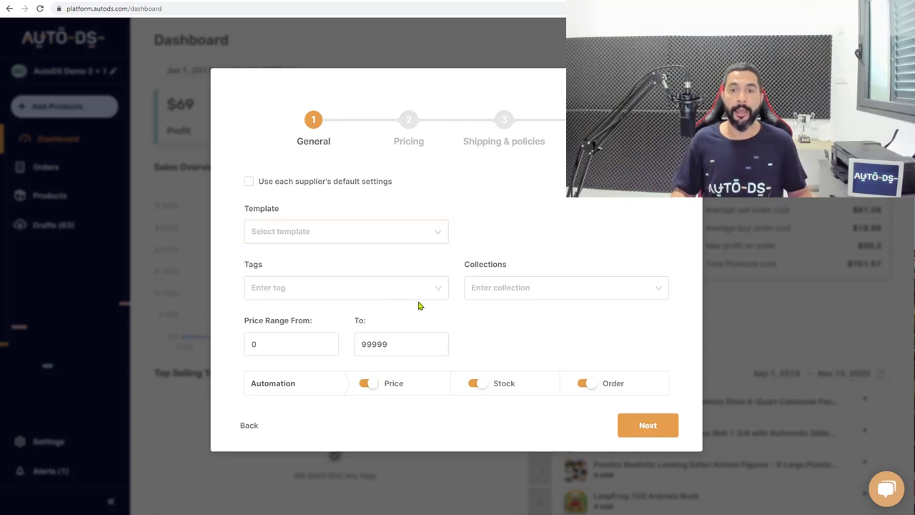
Create the tags Home And Garden and Flameless Tea Candles and apply them to the product upload.
left_click(400, 280)
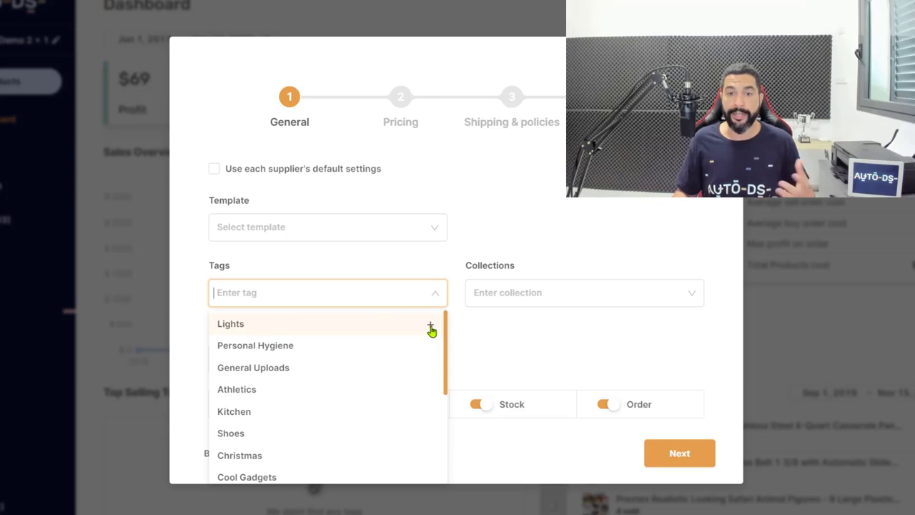
type("Ho")
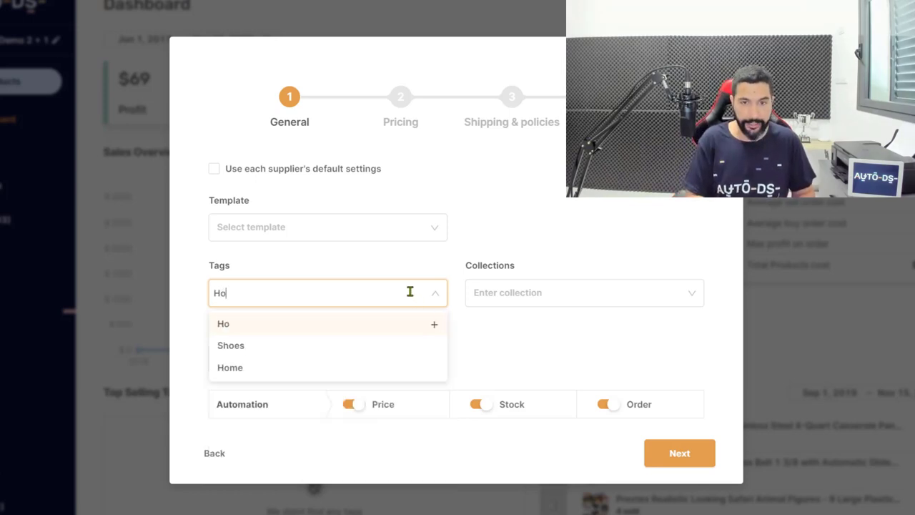
type("me And Garden")
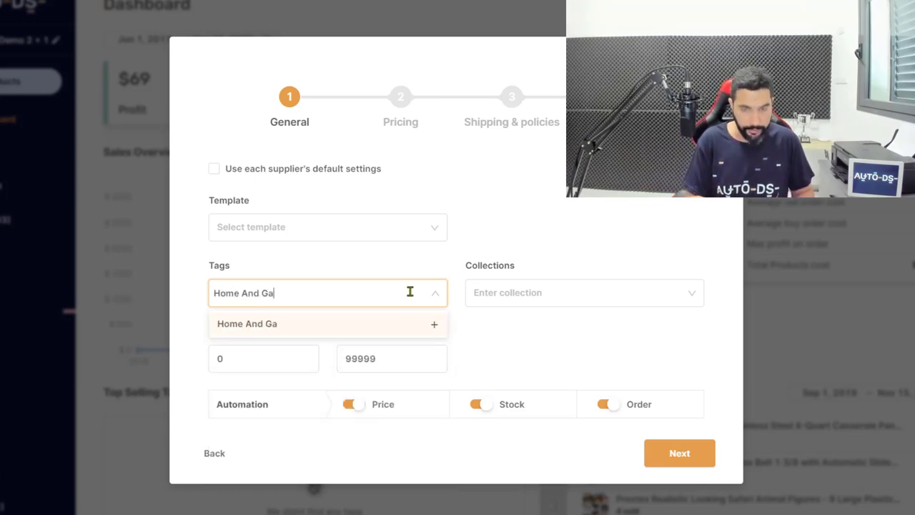
left_click(433, 328)
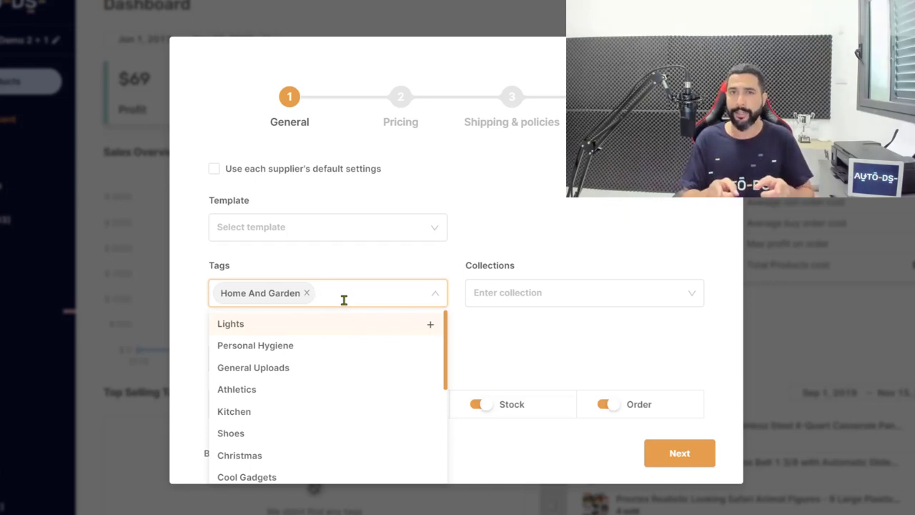
type("Flameless ")
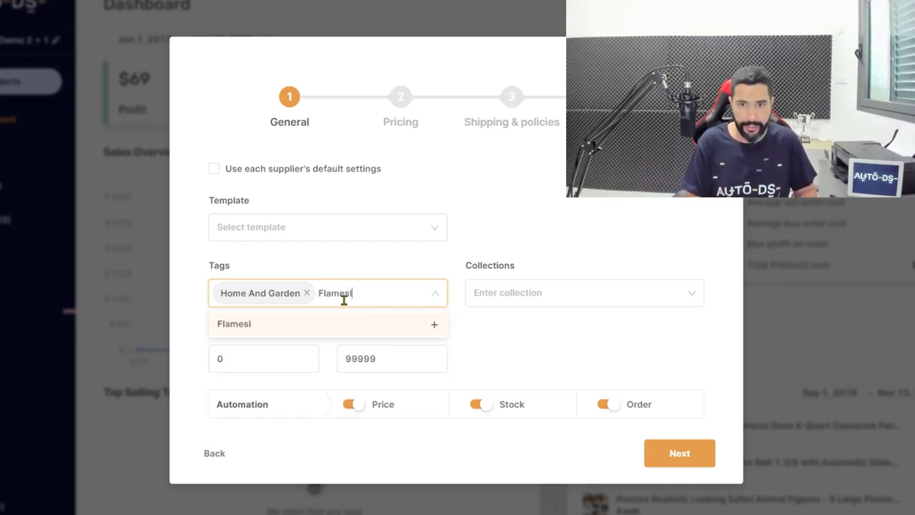
type("Tea Candles")
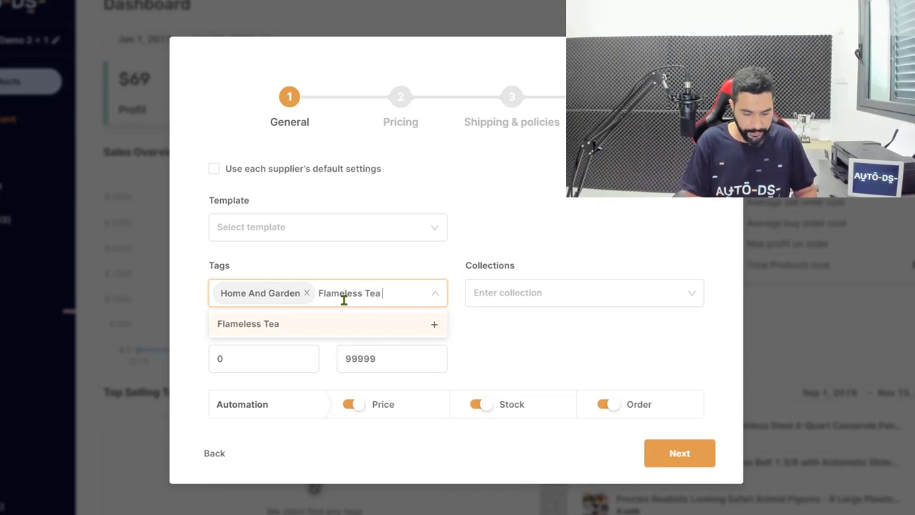
left_click(434, 325)
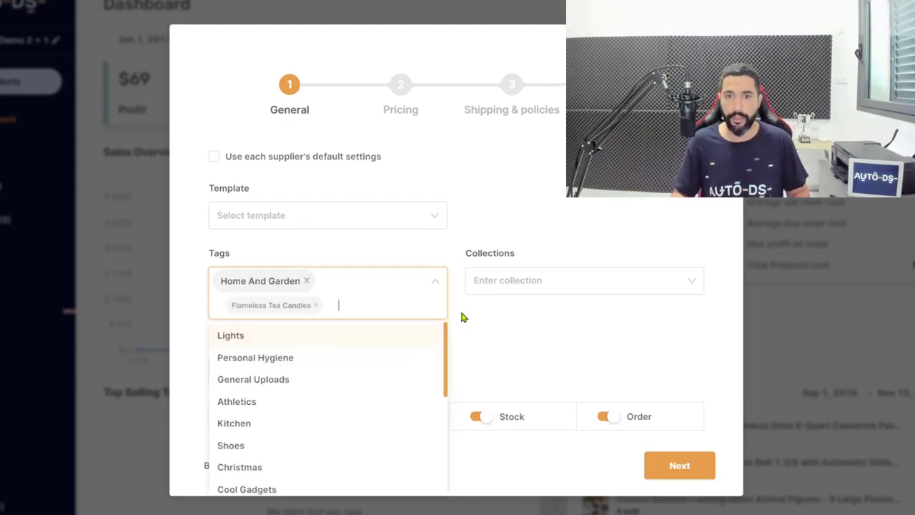
left_click(499, 348)
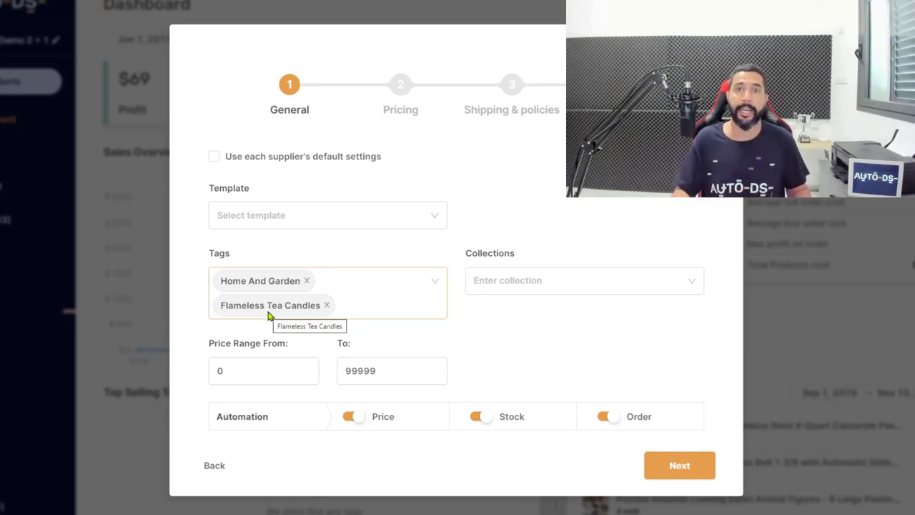
left_click(509, 221)
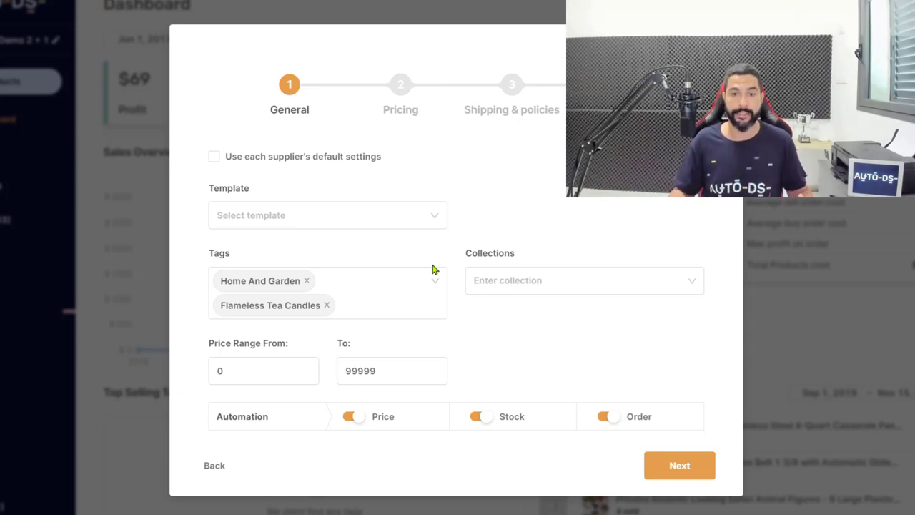
double_click(263, 368)
left_click(511, 319)
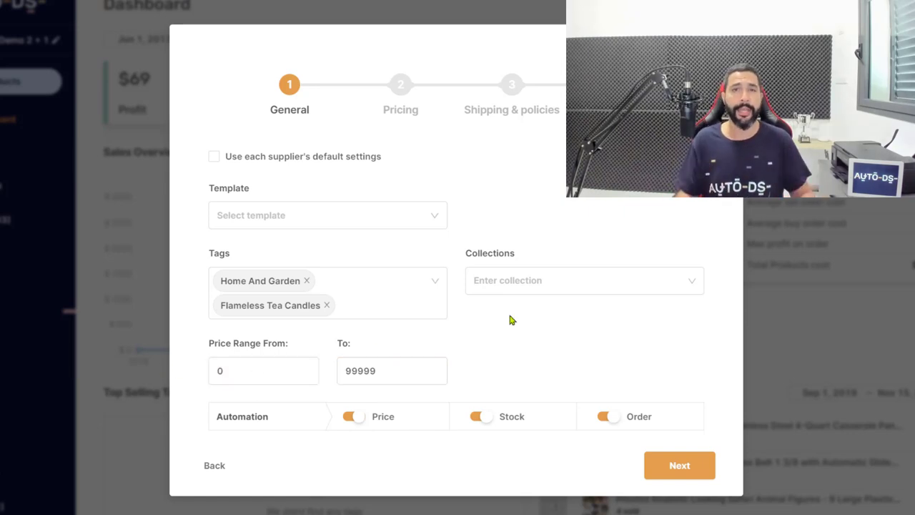